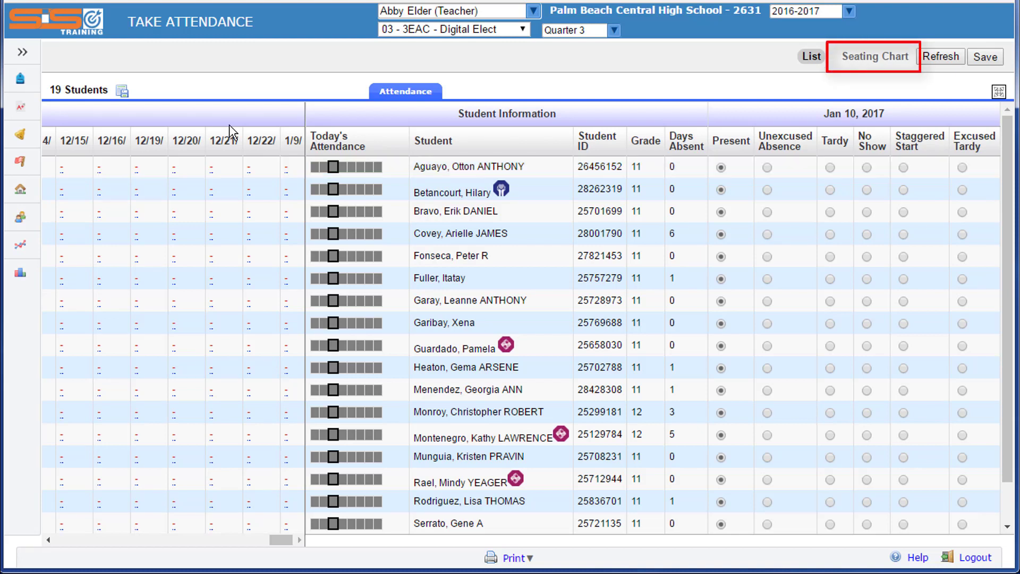
# Step: Show the class Seating Chart and switch it to Move pictures mode
pyautogui.click(867, 64)
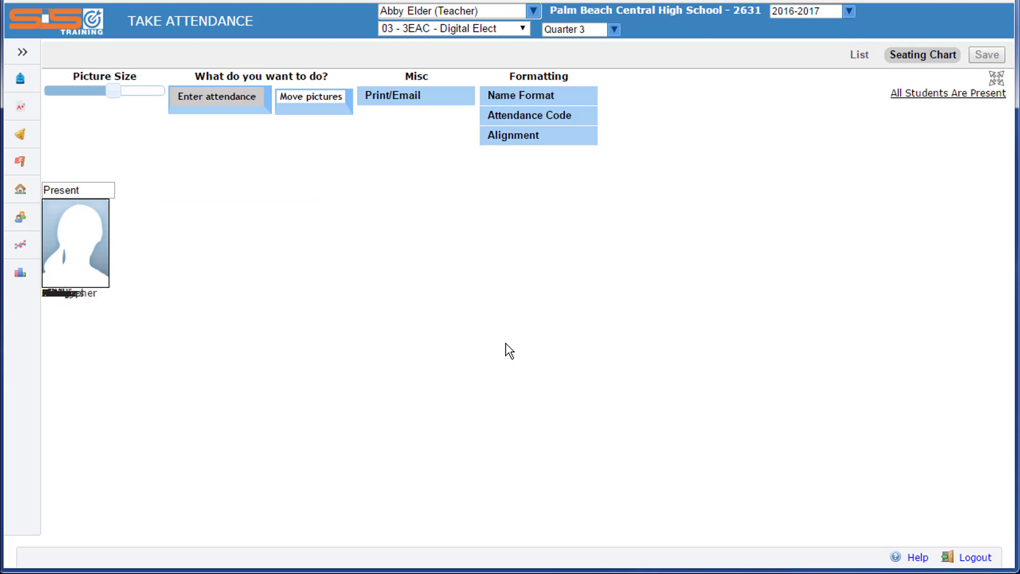
pyautogui.click(309, 105)
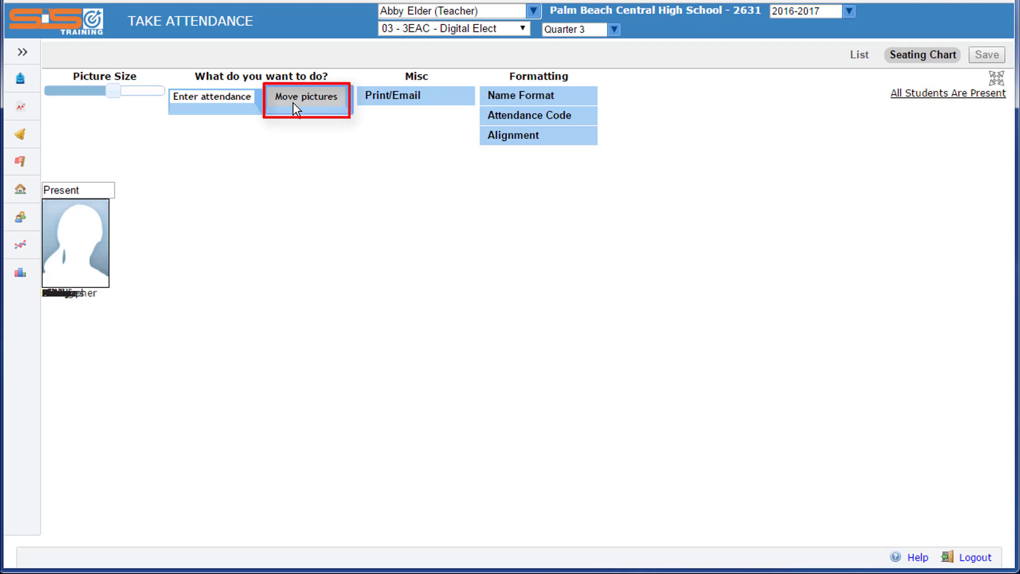
# Step: Drag photos from the stack into a top row and a second row, shrinking the picture size
pyautogui.moveTo(87, 229); pyautogui.dragTo(488, 269)
pyautogui.moveTo(72, 250); pyautogui.dragTo(362, 284)
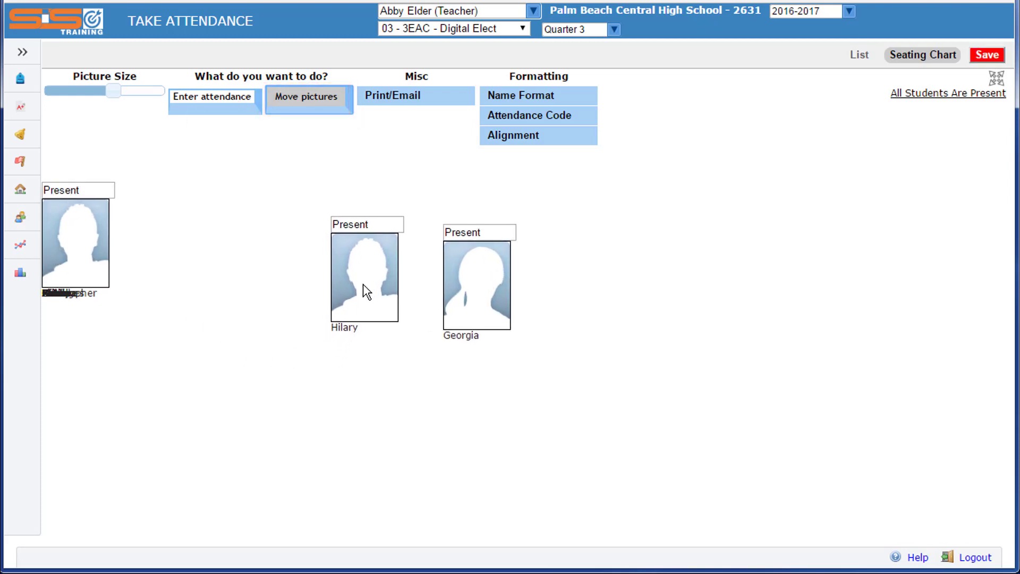
pyautogui.moveTo(114, 91); pyautogui.dragTo(99, 89)
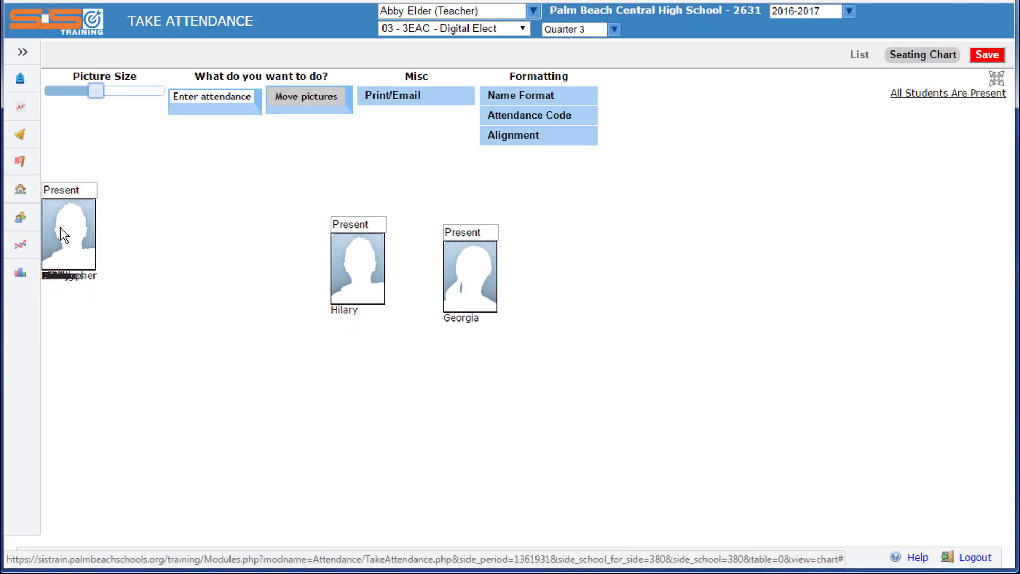
pyautogui.moveTo(60, 228); pyautogui.dragTo(262, 269)
pyautogui.moveTo(84, 246); pyautogui.dragTo(209, 278)
pyautogui.moveTo(77, 243); pyautogui.dragTo(103, 419)
pyautogui.moveTo(77, 287); pyautogui.dragTo(214, 431)
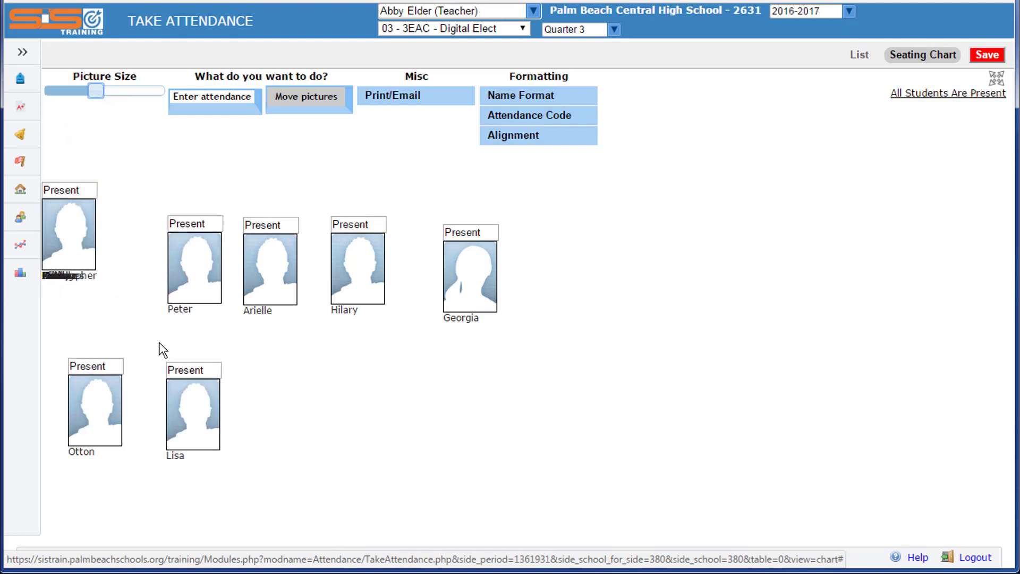
pyautogui.moveTo(82, 238); pyautogui.dragTo(287, 415)
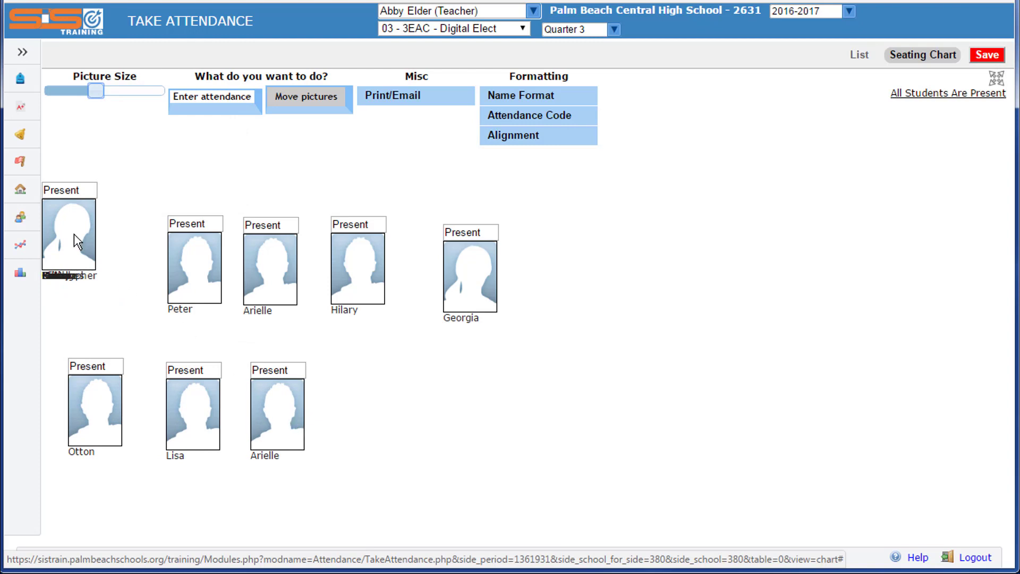
pyautogui.moveTo(74, 234); pyautogui.dragTo(396, 427)
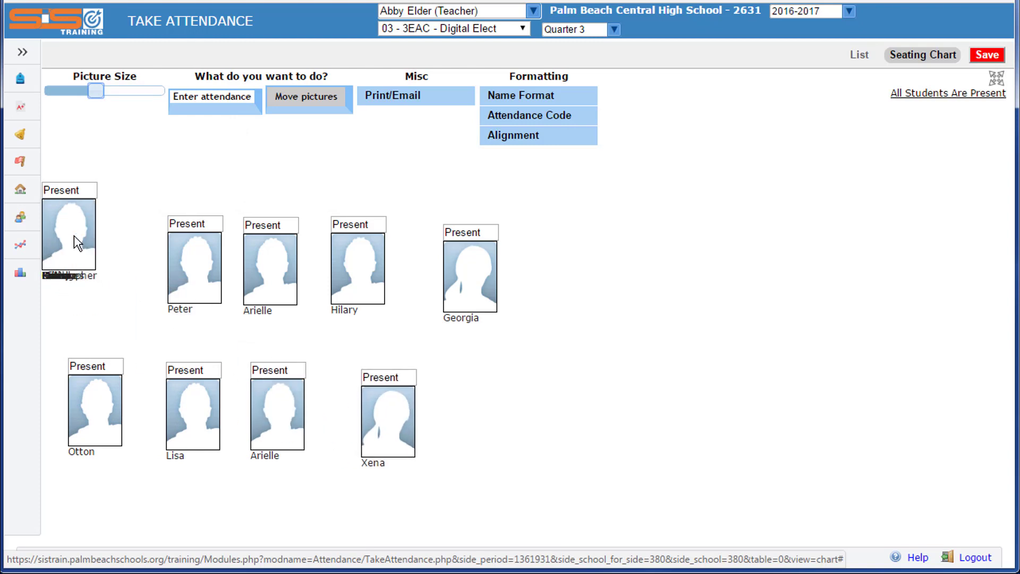
pyautogui.moveTo(75, 237); pyautogui.dragTo(485, 421)
# Step: Extend both rows across the chart with the remaining stacked student photos
pyautogui.moveTo(73, 215); pyautogui.dragTo(574, 268)
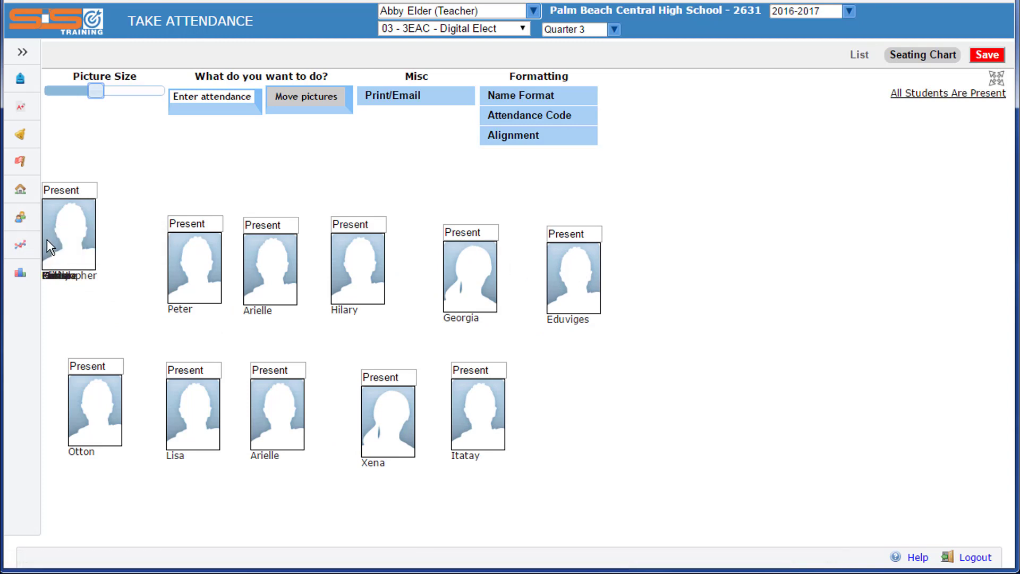
pyautogui.moveTo(63, 245); pyautogui.dragTo(580, 429)
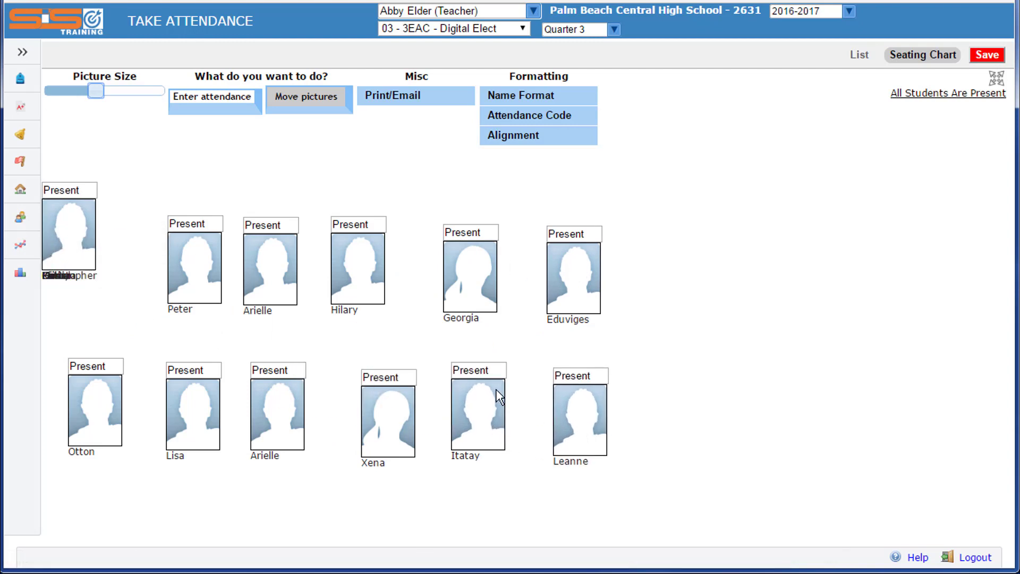
pyautogui.moveTo(82, 246); pyautogui.dragTo(682, 269)
pyautogui.moveTo(78, 265); pyautogui.dragTo(682, 420)
pyautogui.moveTo(71, 242); pyautogui.dragTo(868, 278)
pyautogui.moveTo(69, 241); pyautogui.dragTo(877, 367)
pyautogui.moveTo(59, 231); pyautogui.dragTo(121, 296)
# Step: Shrink the photos further and regroup them into the first two columns on the left
pyautogui.moveTo(79, 263); pyautogui.dragTo(80, 321)
pyautogui.moveTo(95, 91); pyautogui.dragTo(70, 101)
pyautogui.moveTo(89, 404); pyautogui.dragTo(101, 508)
pyautogui.moveTo(187, 393); pyautogui.dragTo(107, 396)
pyautogui.moveTo(120, 287); pyautogui.dragTo(99, 332)
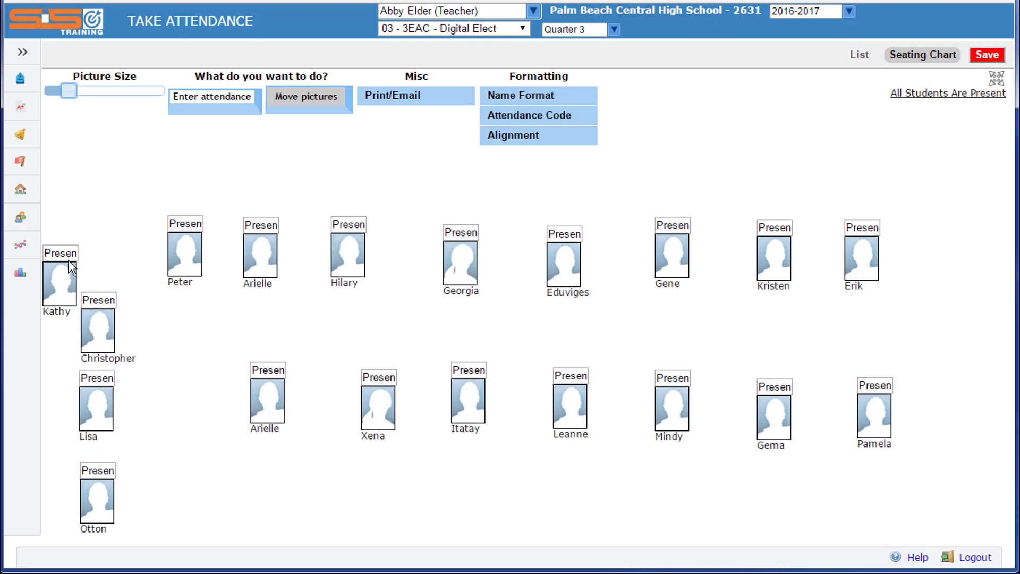
pyautogui.moveTo(71, 265); pyautogui.dragTo(114, 232)
pyautogui.moveTo(185, 253); pyautogui.dragTo(181, 248)
pyautogui.moveTo(274, 401); pyautogui.dragTo(189, 330)
pyautogui.moveTo(375, 412); pyautogui.dragTo(179, 416)
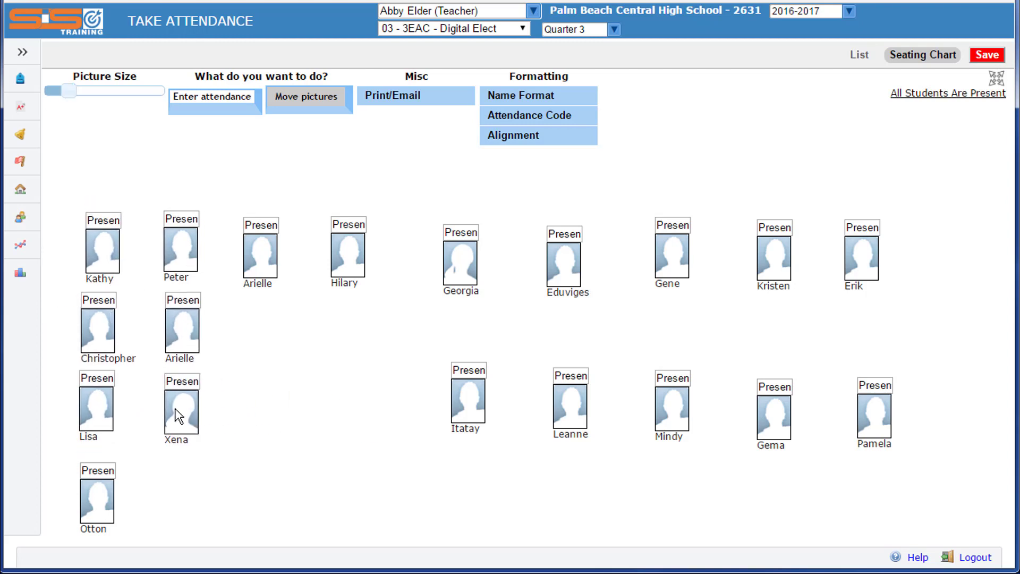
# Step: Fill the third and fourth grid columns with the remaining photos
pyautogui.moveTo(259, 265); pyautogui.dragTo(178, 513)
pyautogui.moveTo(343, 263); pyautogui.dragTo(260, 253)
pyautogui.moveTo(458, 279); pyautogui.dragTo(263, 346)
pyautogui.moveTo(469, 403); pyautogui.dragTo(264, 415)
pyautogui.moveTo(574, 411); pyautogui.dragTo(266, 501)
pyautogui.moveTo(566, 269); pyautogui.dragTo(367, 250)
pyautogui.moveTo(668, 258); pyautogui.dragTo(361, 333)
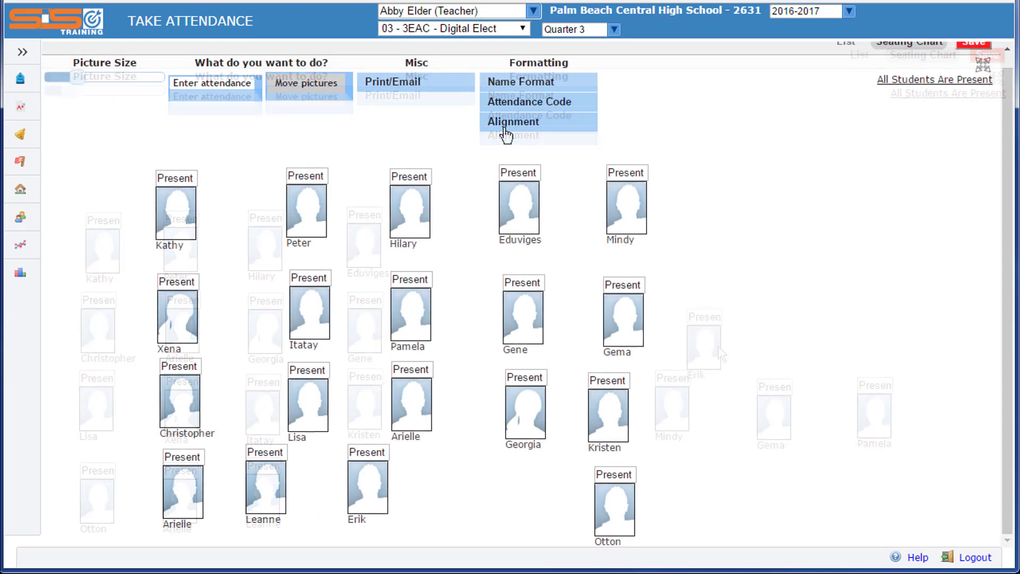
# Step: Apply Vertical Align to the photos and save the seating chart layout
pyautogui.click(505, 126)
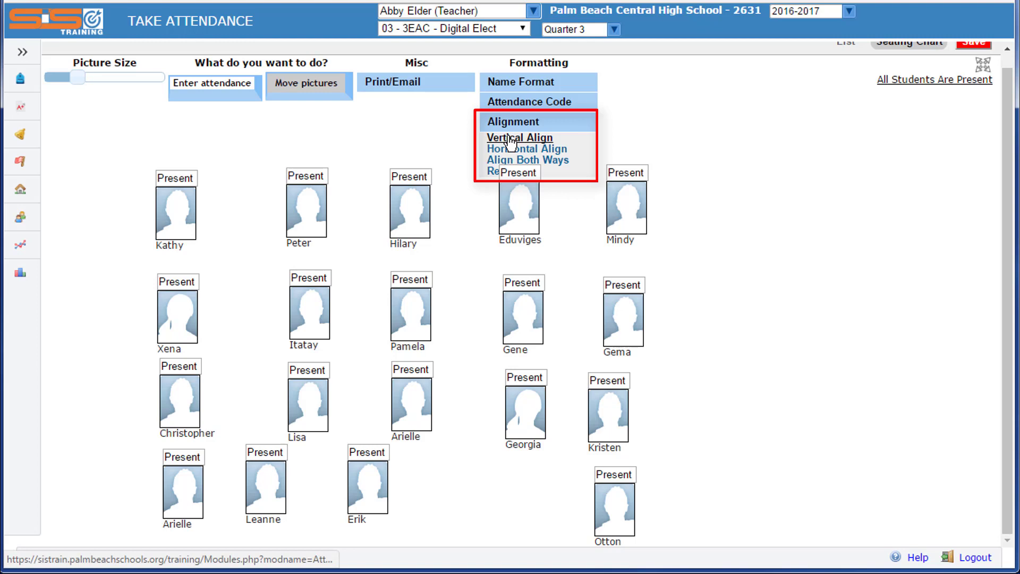
pyautogui.click(508, 138)
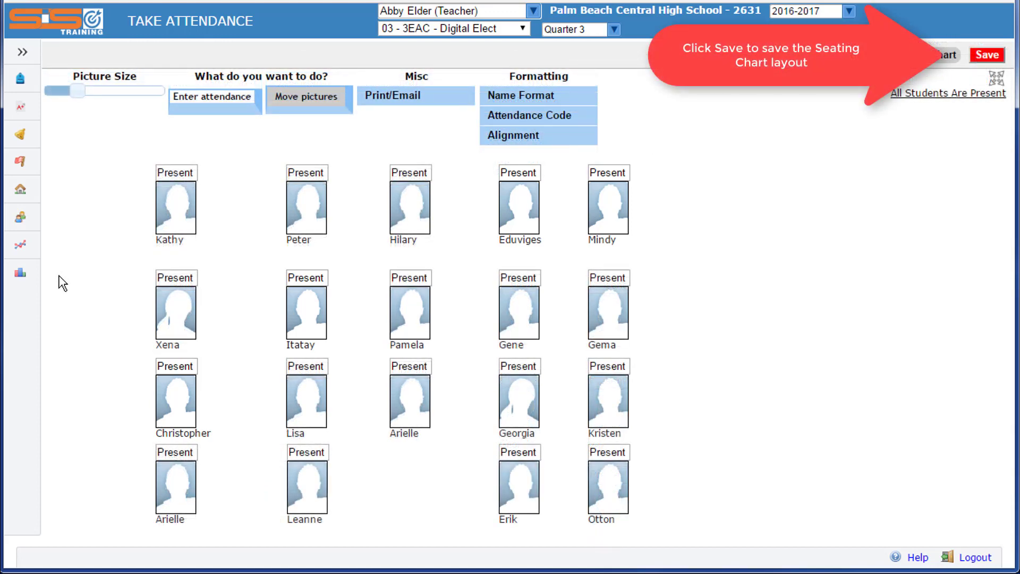
pyautogui.click(987, 55)
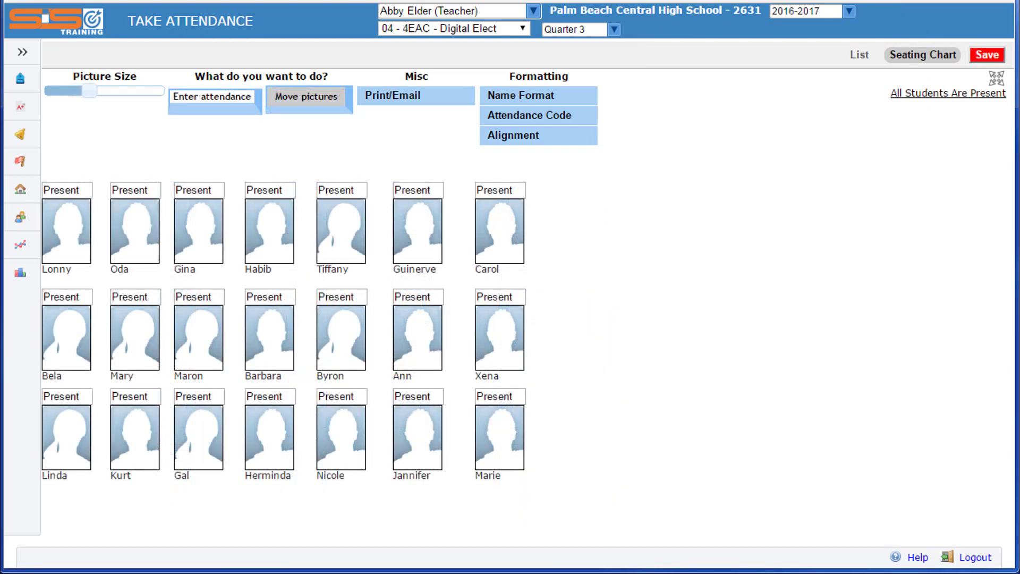
# Step: Compare the Name Format options and set the photo labels to John Smith format
pyautogui.click(524, 98)
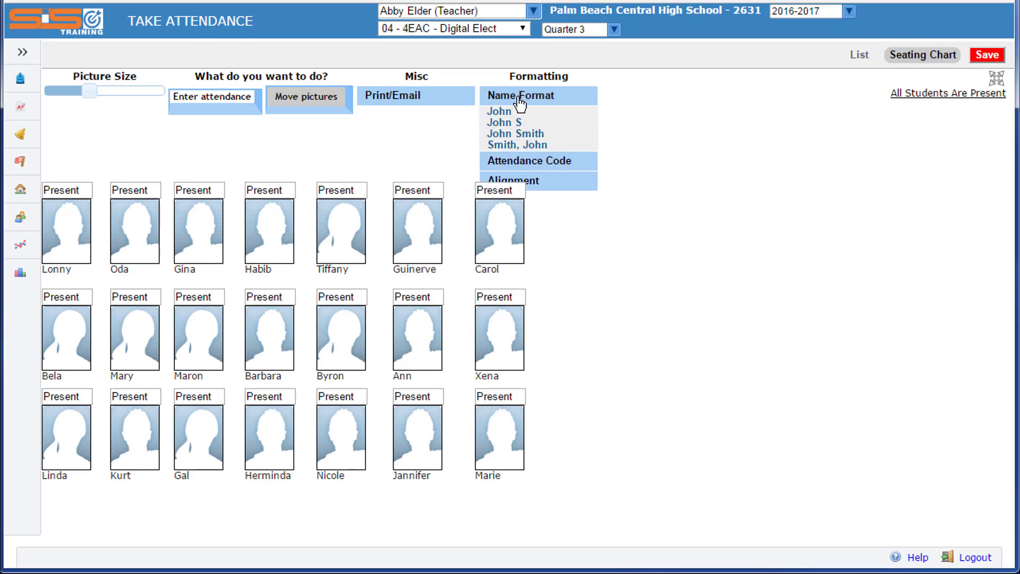
pyautogui.click(515, 135)
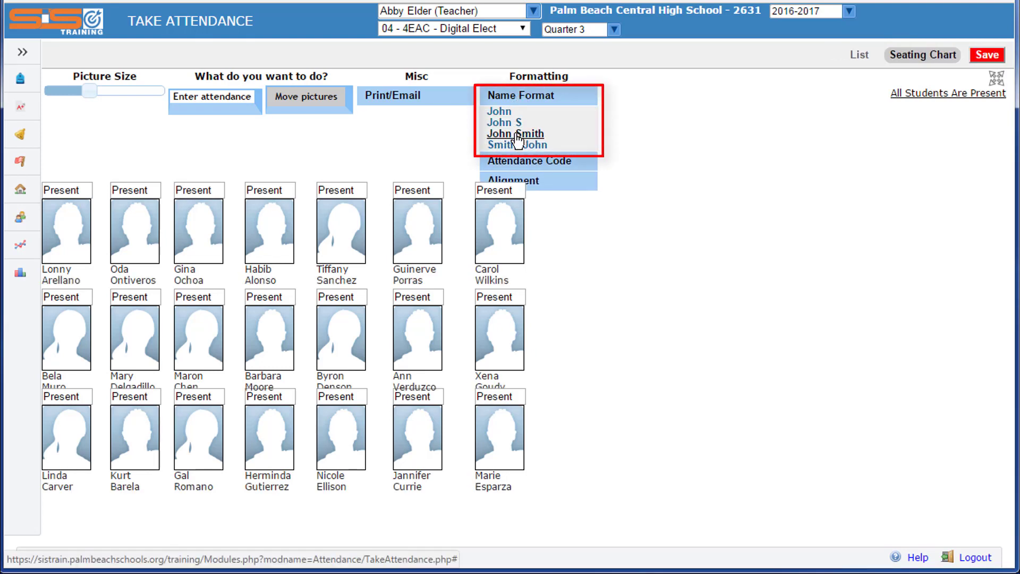
pyautogui.click(501, 113)
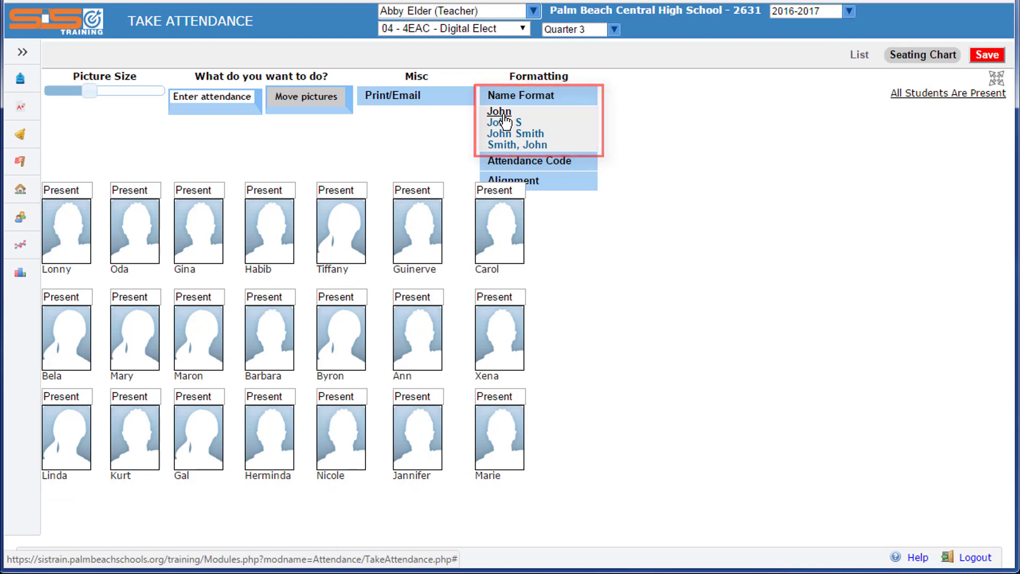
pyautogui.click(512, 145)
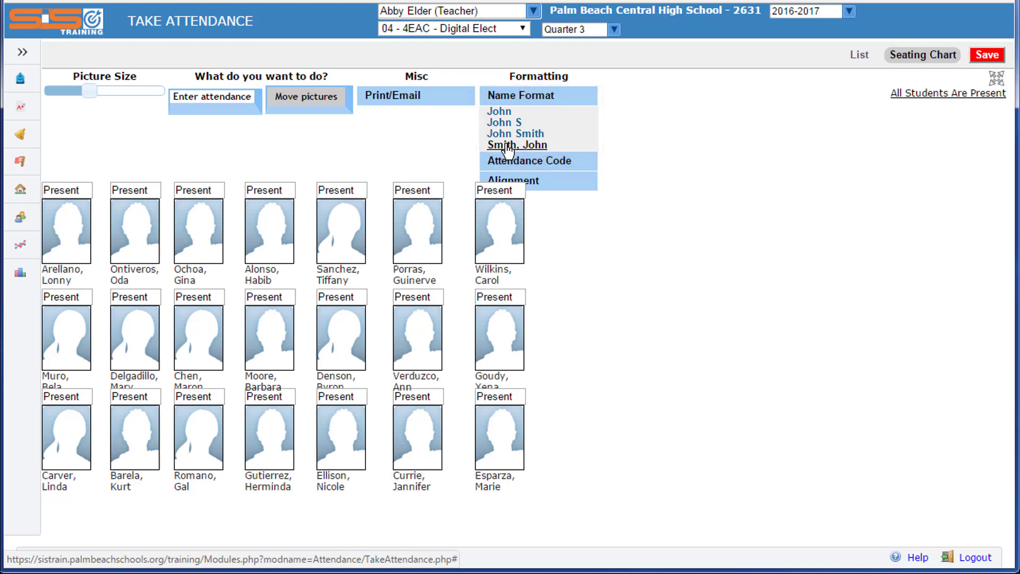
pyautogui.click(511, 134)
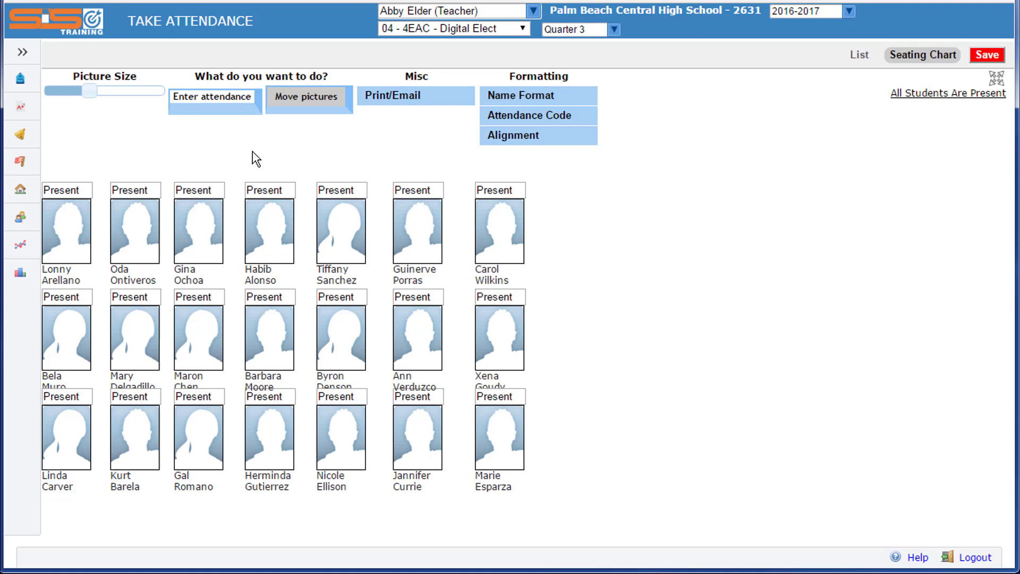
# Step: Mark one top-row student Unexcused and another Tardy, then save the attendance
pyautogui.click(205, 100)
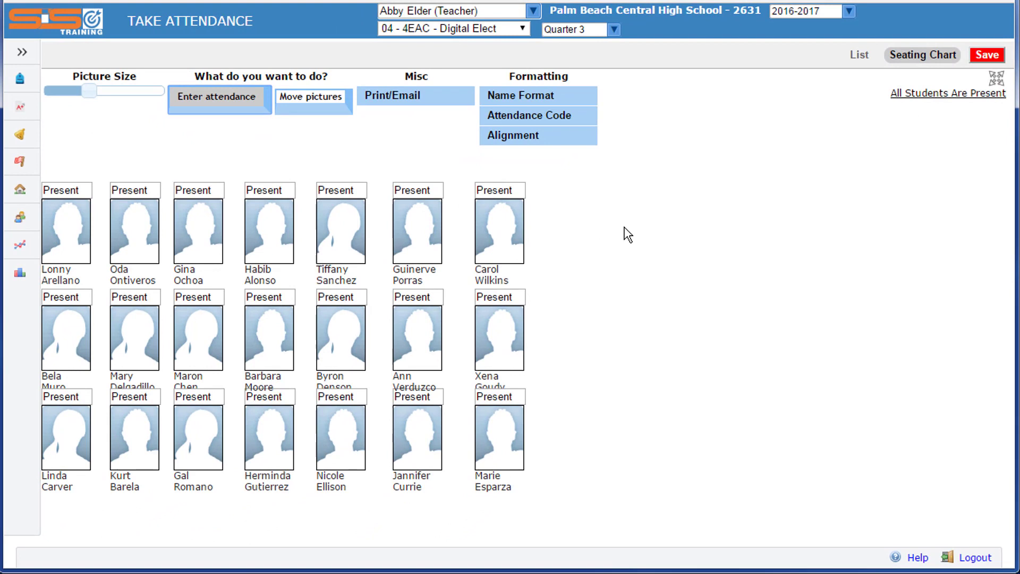
pyautogui.click(420, 190)
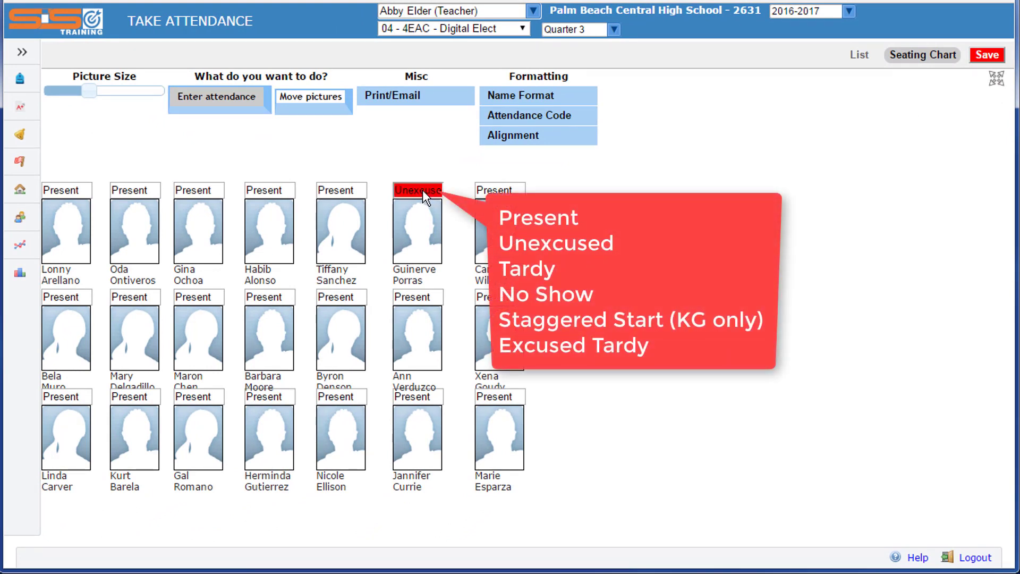
pyautogui.click(422, 190)
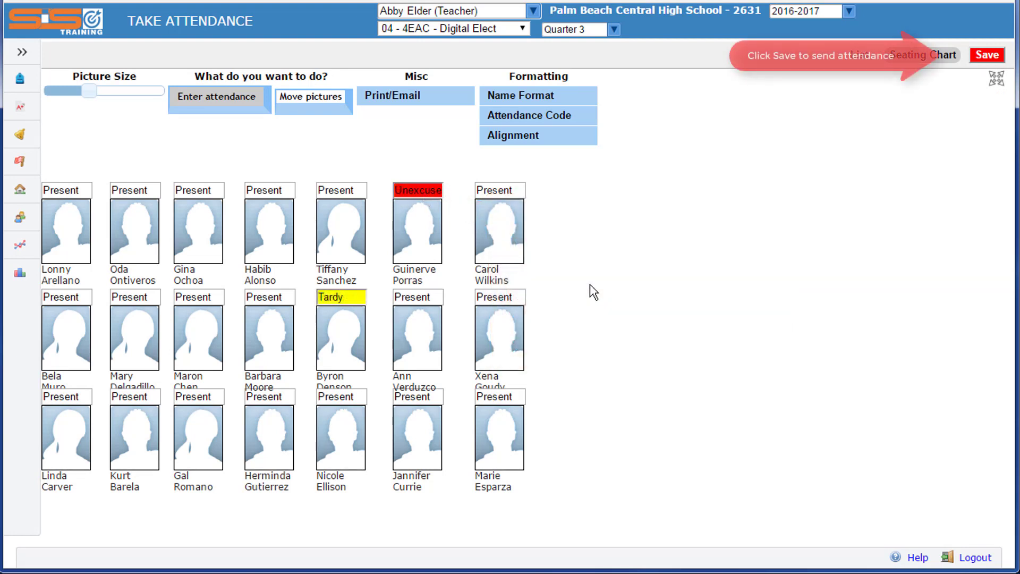
pyautogui.click(984, 55)
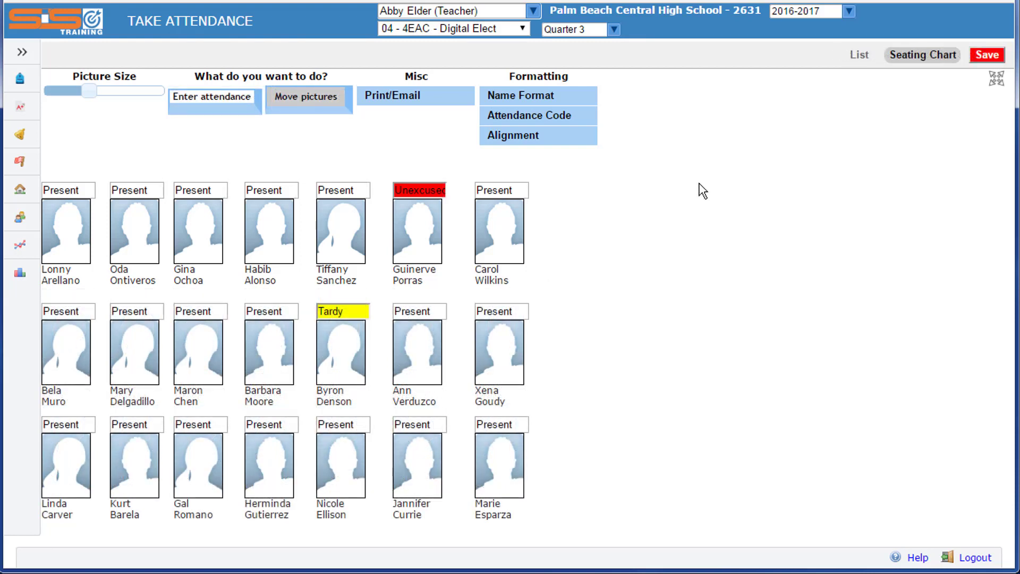
# Step: From Misc > Print/Email, try Print Seating Chart, then open Send Email with absent students preselected
pyautogui.click(446, 103)
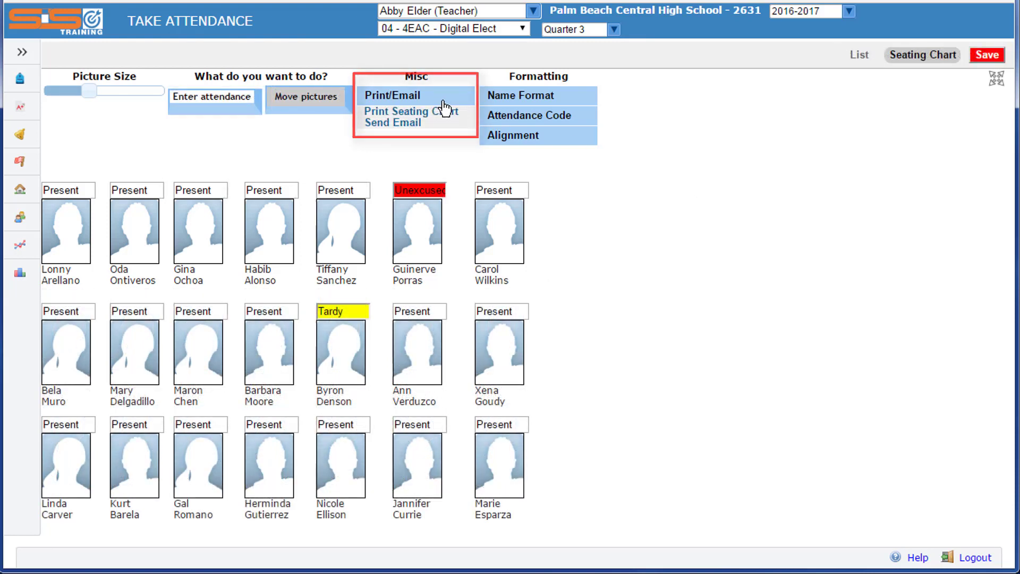
pyautogui.click(417, 113)
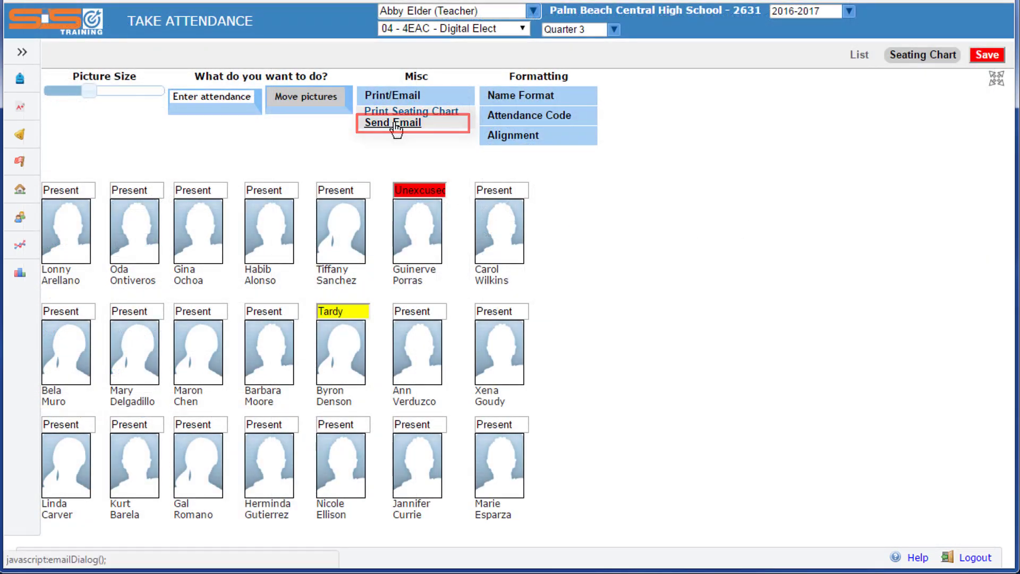
pyautogui.click(395, 126)
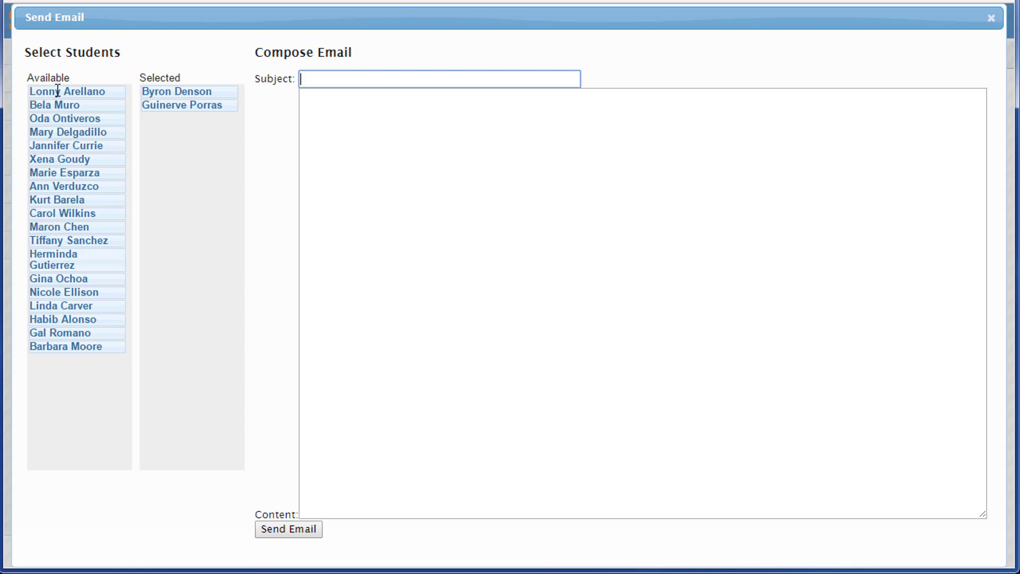
# Step: Move a third student from Available into the Selected recipients list
pyautogui.moveTo(116, 95); pyautogui.dragTo(221, 130)
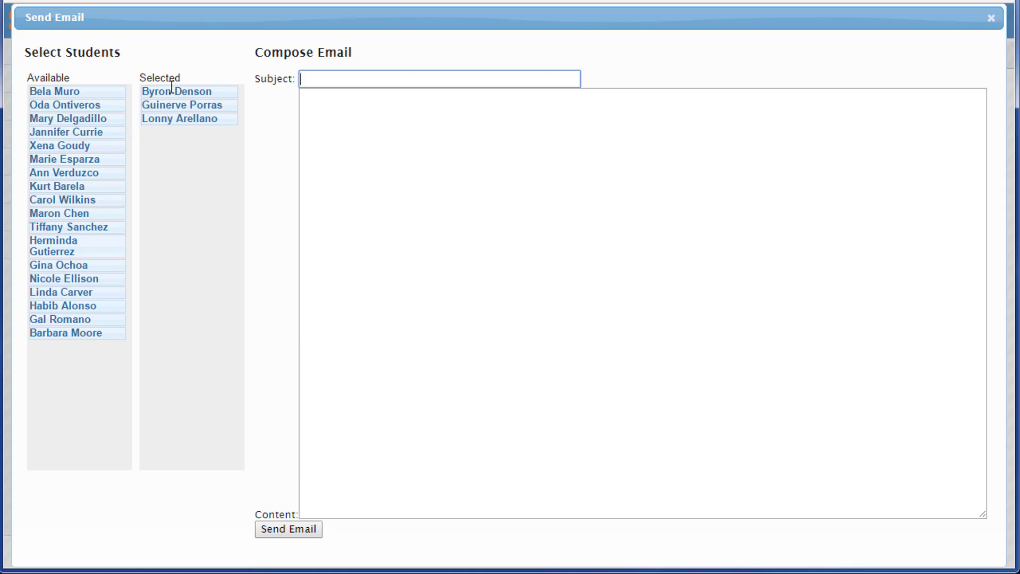
pyautogui.click(302, 79)
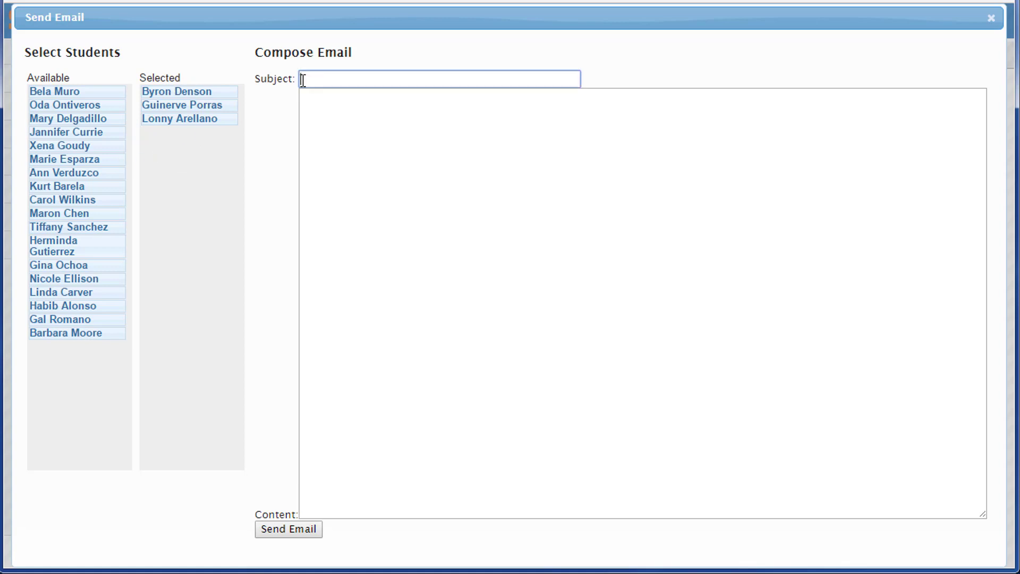